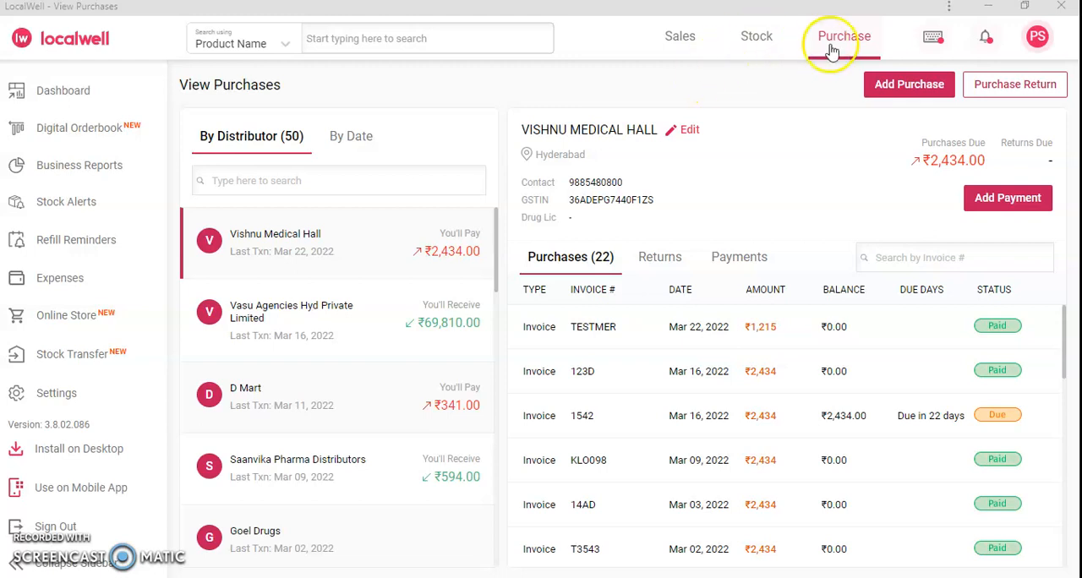
Step: Start a new purchase and choose VISHNU MEDICAL HALL as the distributor
{"action": "left_click", "coordinate": [915, 88]}
{"action": "left_click", "coordinate": [498, 159]}
{"action": "type", "text": "v"}
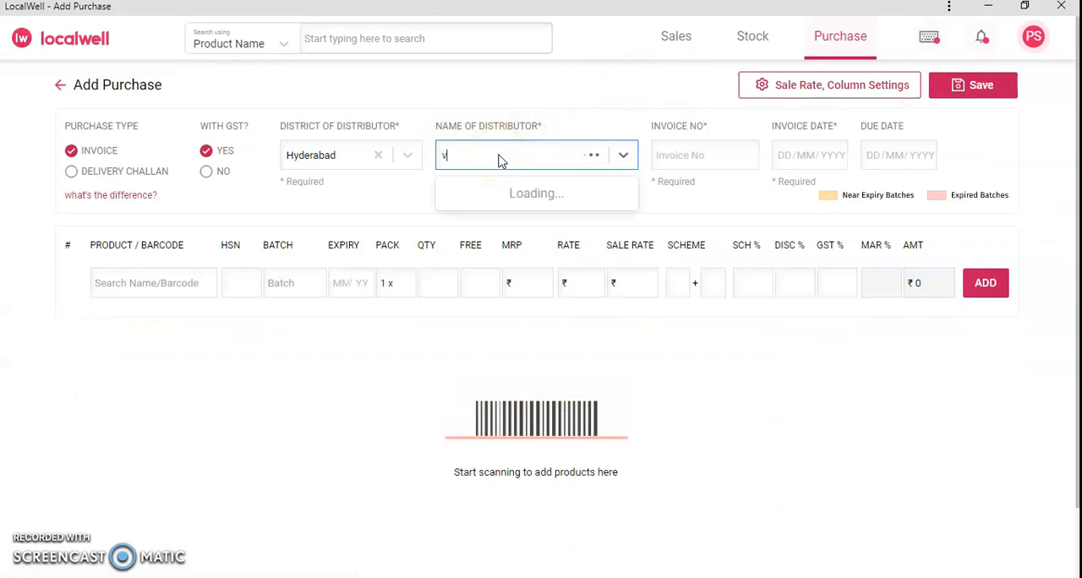
{"action": "type", "text": "ishnu"}
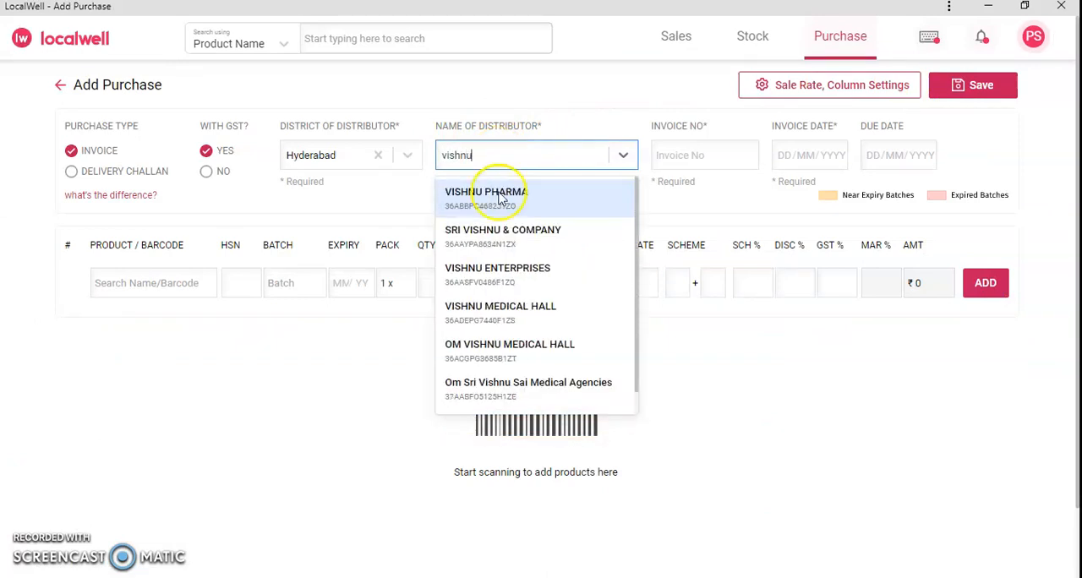
{"action": "left_click", "coordinate": [516, 320]}
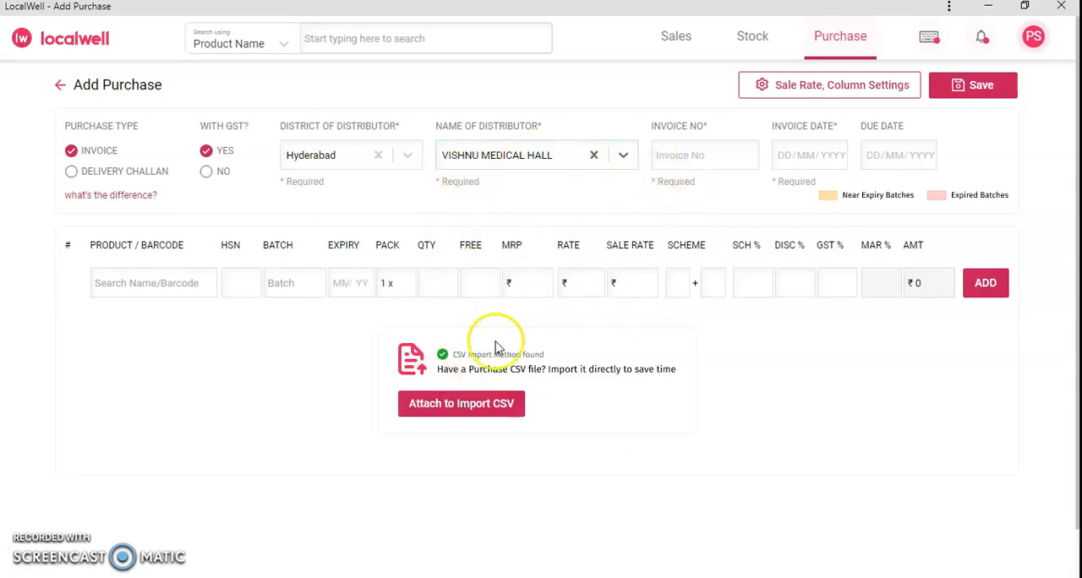
Step: Import the purchase CSV file "VMH_CV68659 - Copy (2)" from the CSV folder
{"action": "left_click", "coordinate": [467, 411]}
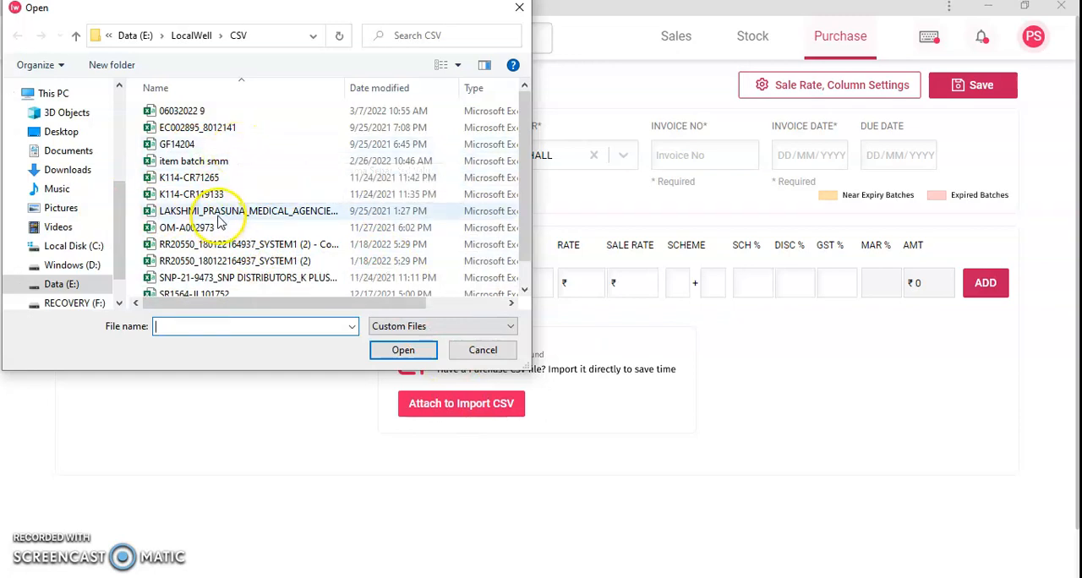
{"action": "scroll", "coordinate": [241, 225], "scroll_direction": "down", "scroll_amount": 1}
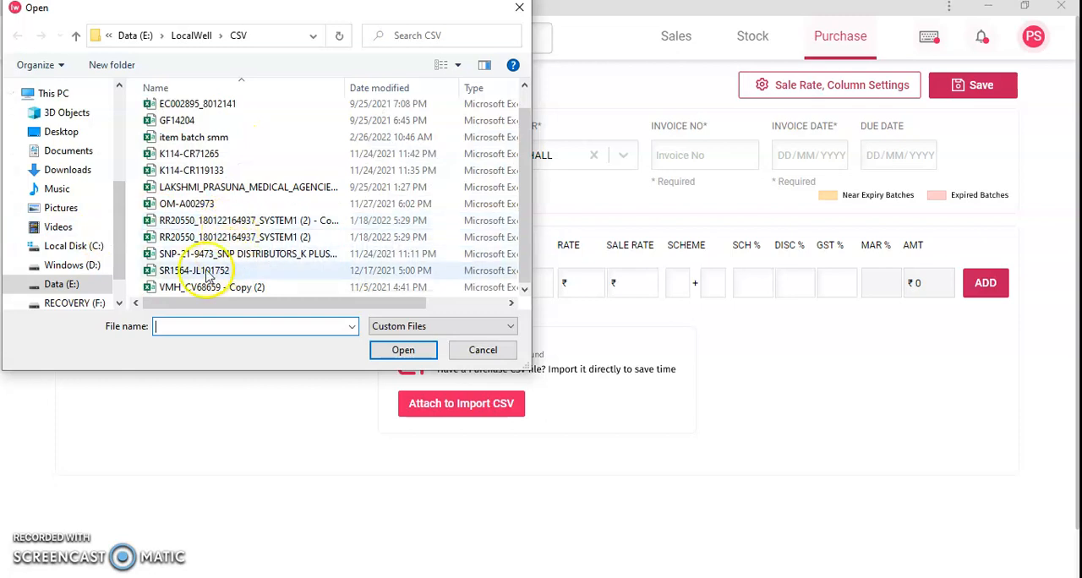
{"action": "left_click", "coordinate": [198, 287]}
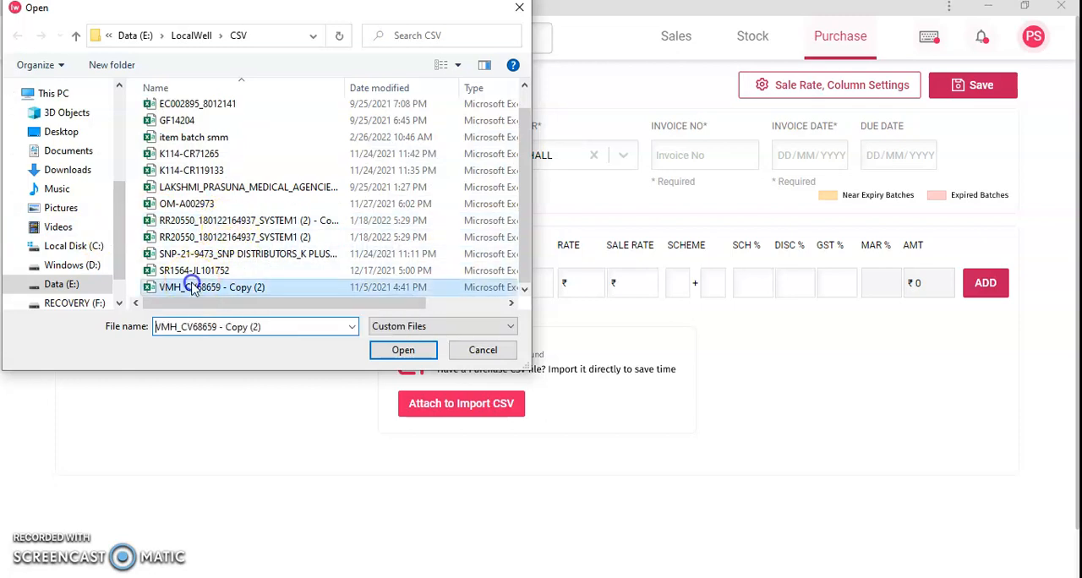
{"action": "left_click", "coordinate": [402, 350]}
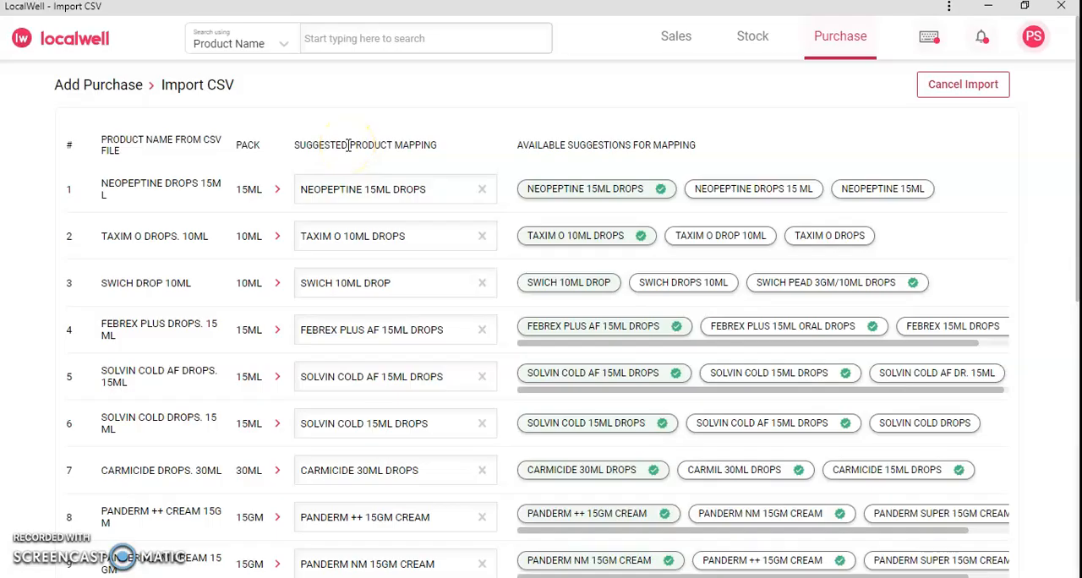
Step: Examine the product names from the CSV file against their suggested product mappings
{"action": "triple_click", "coordinate": [99, 146]}
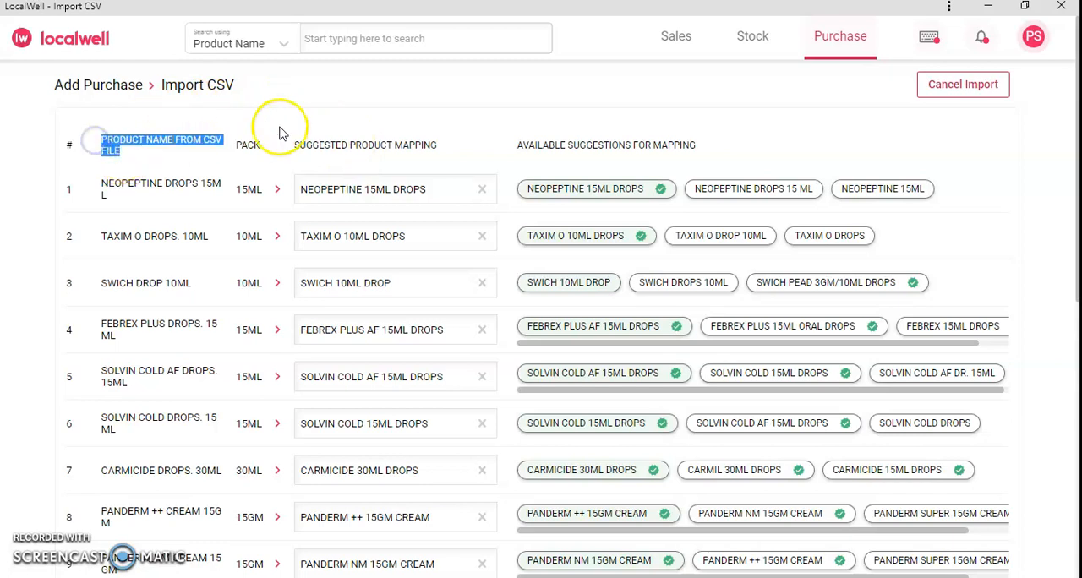
{"action": "left_click", "coordinate": [157, 184]}
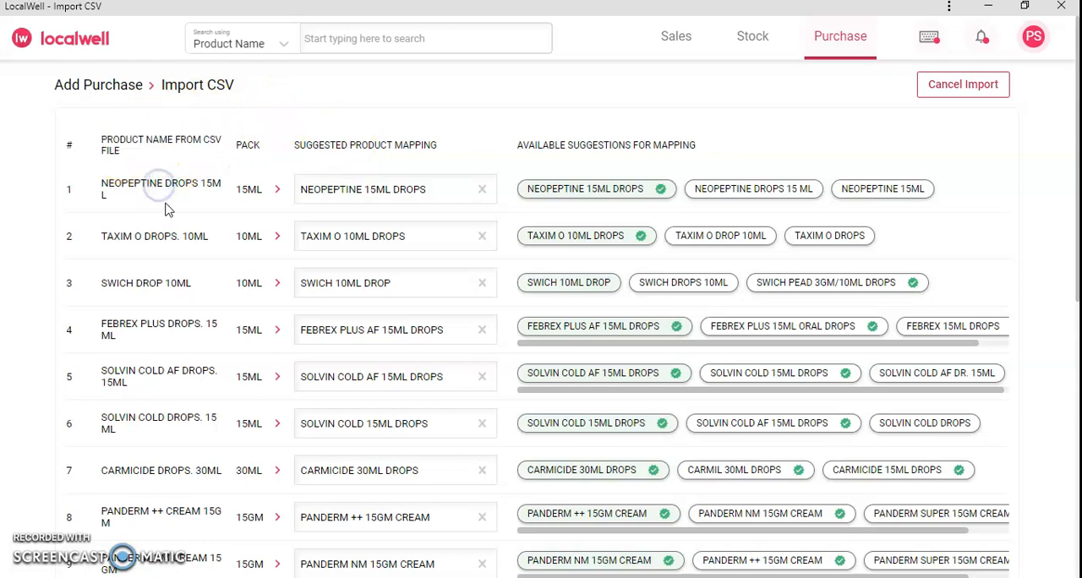
{"action": "triple_click", "coordinate": [119, 196]}
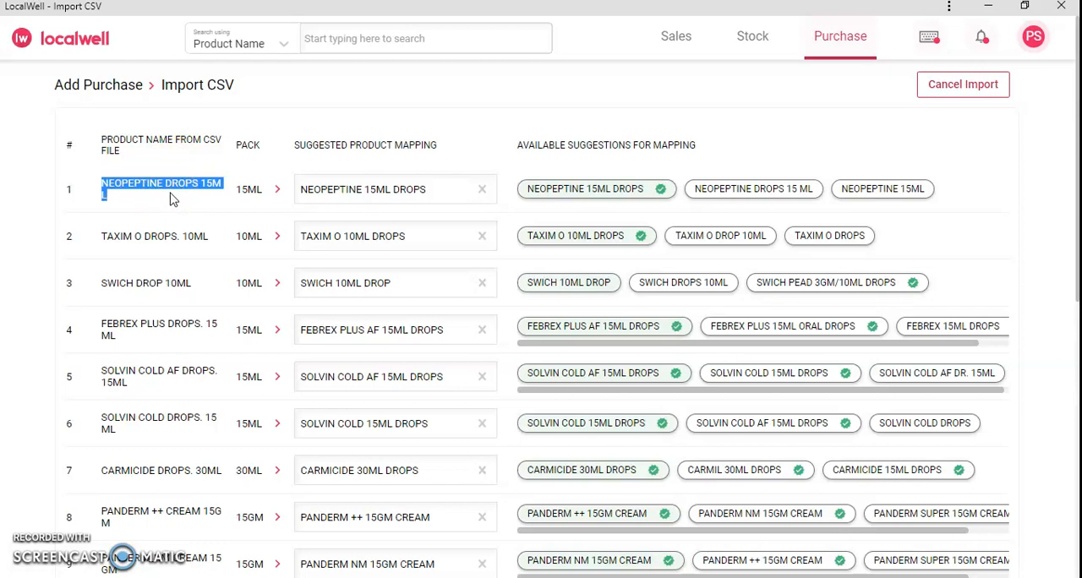
{"action": "left_click", "coordinate": [202, 197]}
{"action": "left_click", "coordinate": [195, 196]}
{"action": "left_click", "coordinate": [367, 187]}
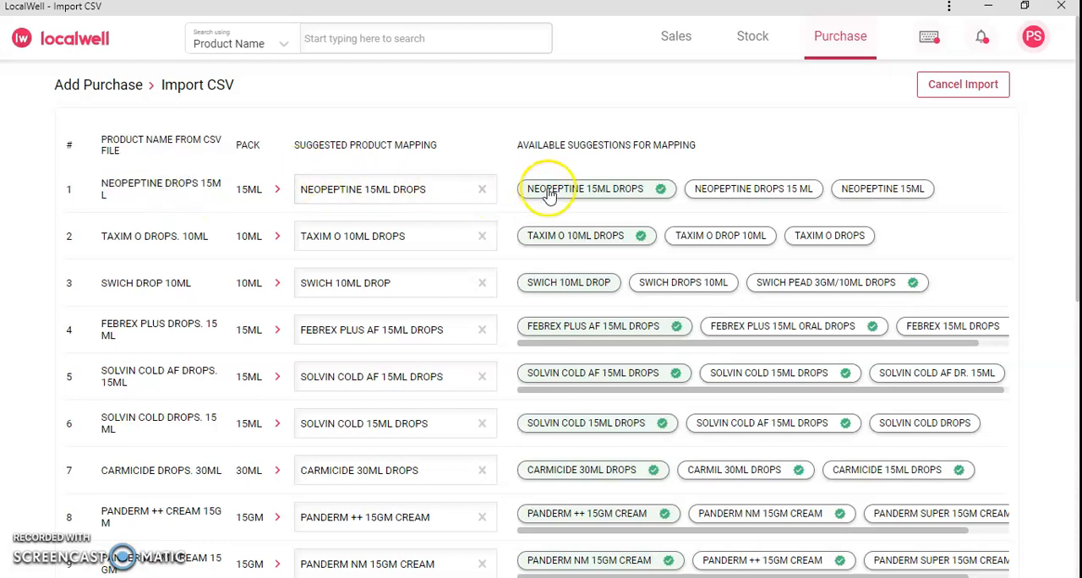
{"action": "left_click", "coordinate": [322, 145]}
{"action": "left_click_drag", "start_coordinate": [322, 146], "coordinate": [415, 147]}
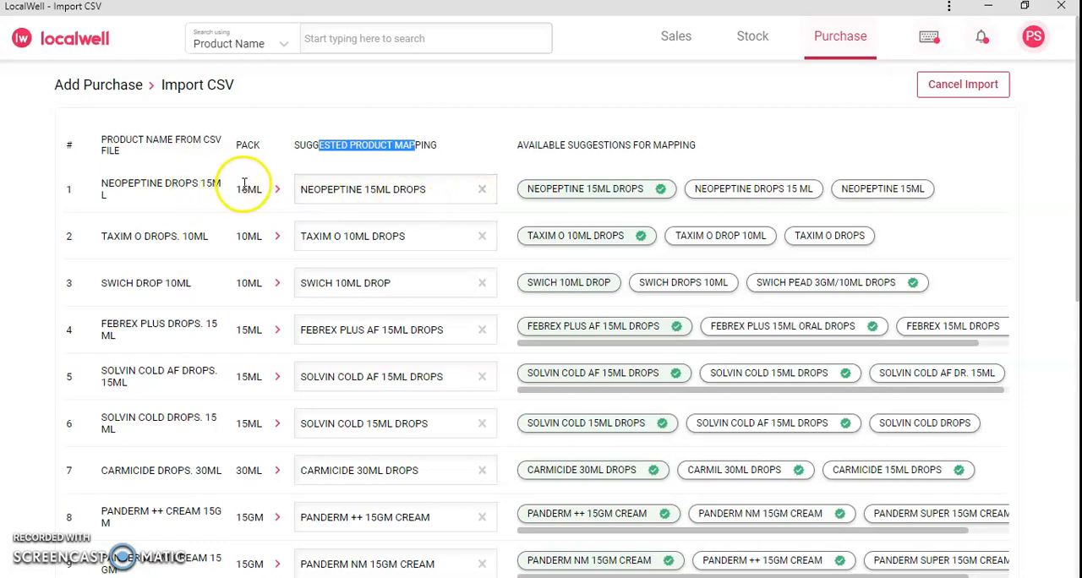
Step: Clear the first product's mapping and choose NEOPEPTINE 15ML DROPS from its available suggestions
{"action": "left_click", "coordinate": [483, 191]}
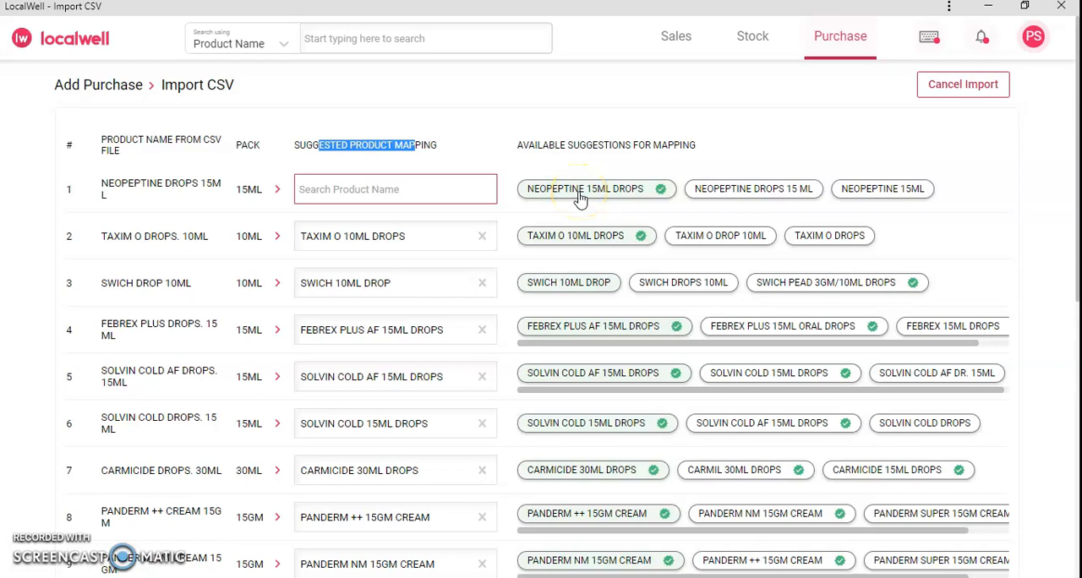
{"action": "left_click", "coordinate": [580, 193]}
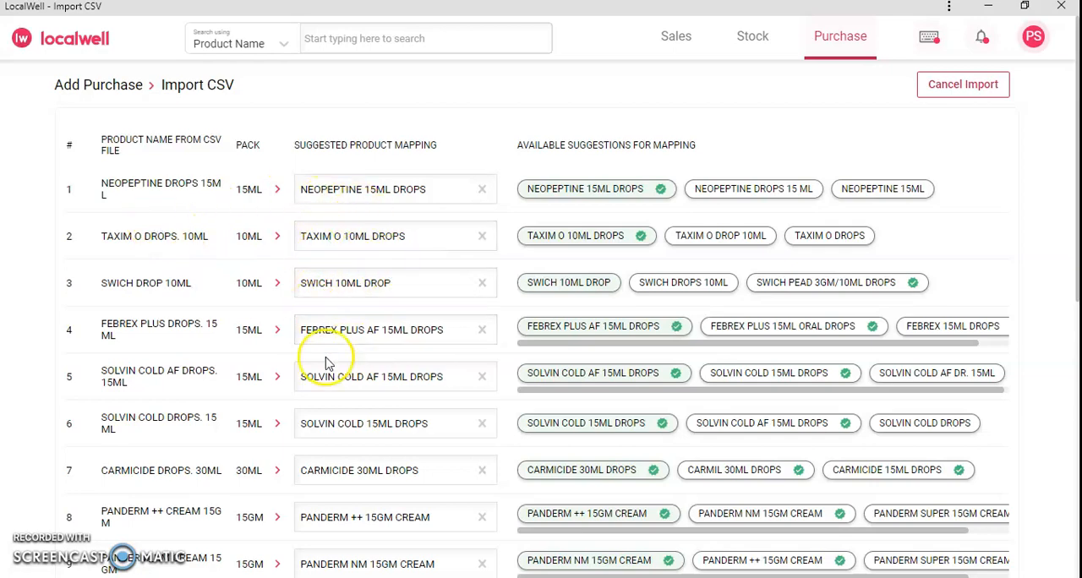
Step: Try SOMPRAZ D 40MG TAB as the mapping for SOMPRAZ 40MG and restore SOMPRAZ 40MG TAB
{"action": "scroll", "coordinate": [313, 428], "scroll_direction": "down", "scroll_amount": 1}
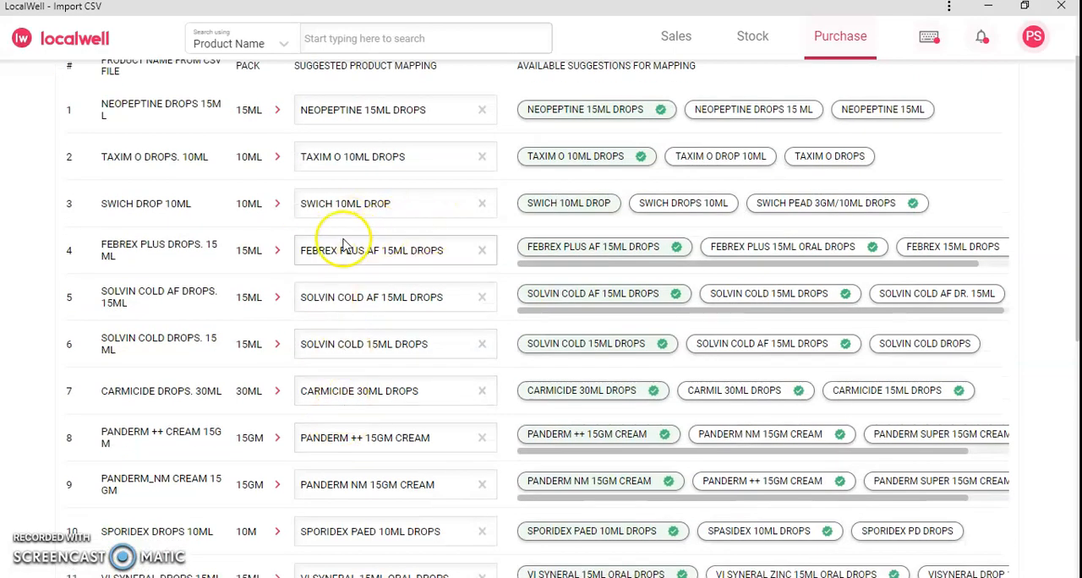
{"action": "scroll", "coordinate": [305, 437], "scroll_direction": "down", "scroll_amount": 2}
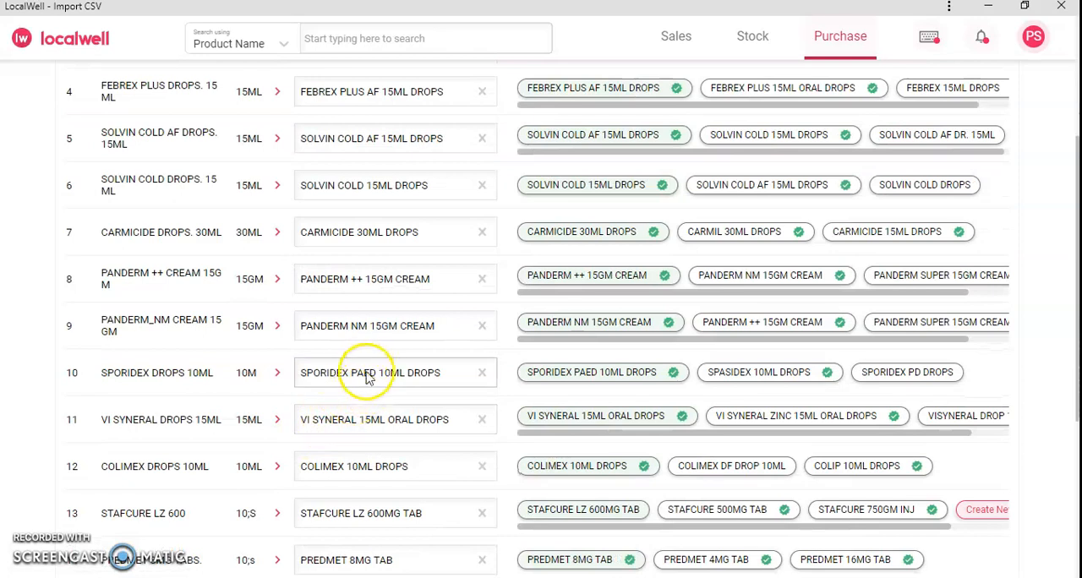
{"action": "scroll", "coordinate": [366, 378], "scroll_direction": "down", "scroll_amount": 2}
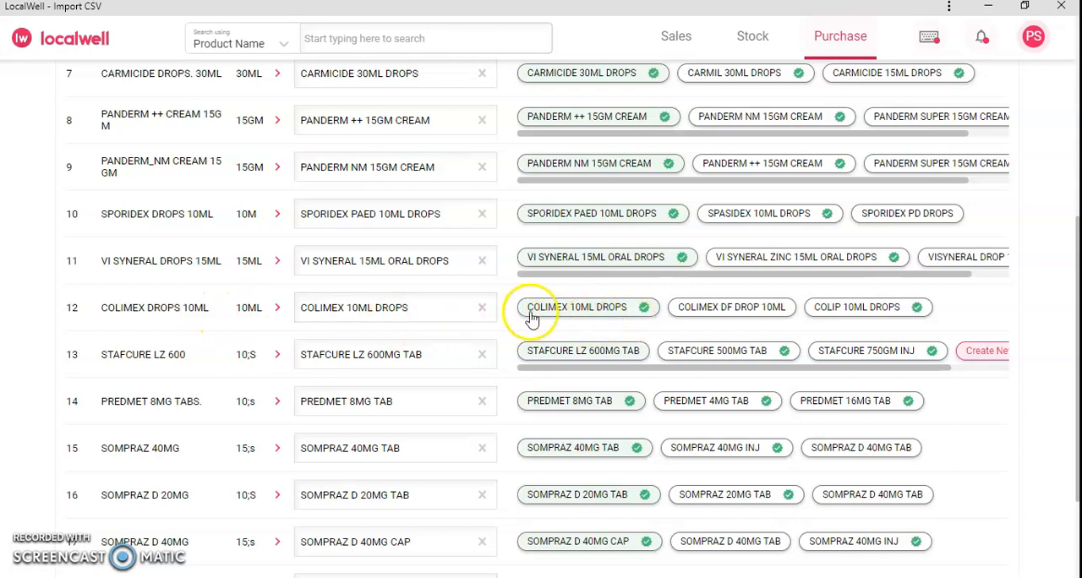
{"action": "scroll", "coordinate": [357, 338], "scroll_direction": "down", "scroll_amount": 2}
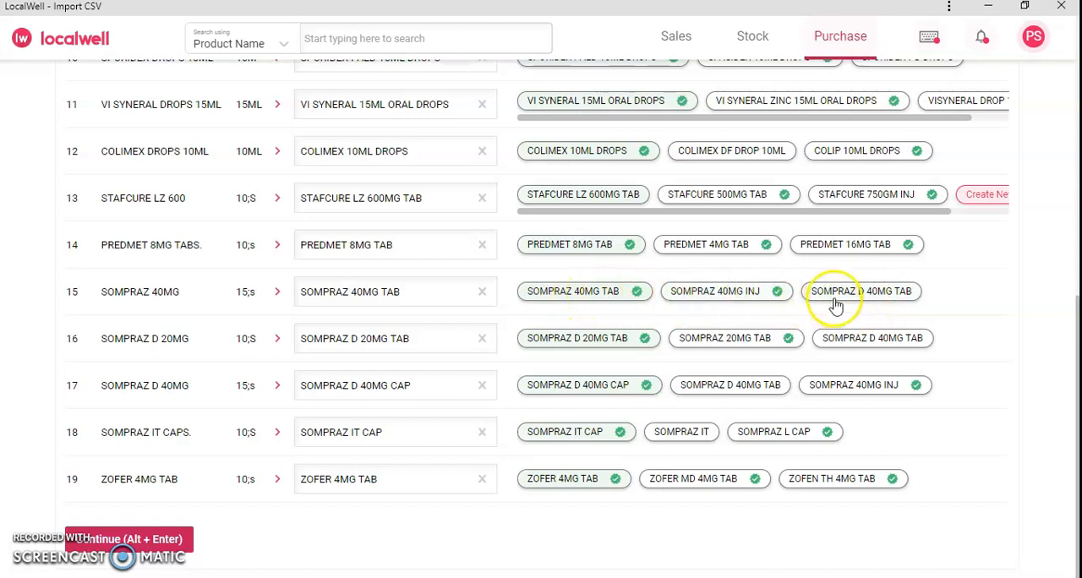
{"action": "left_click", "coordinate": [811, 291]}
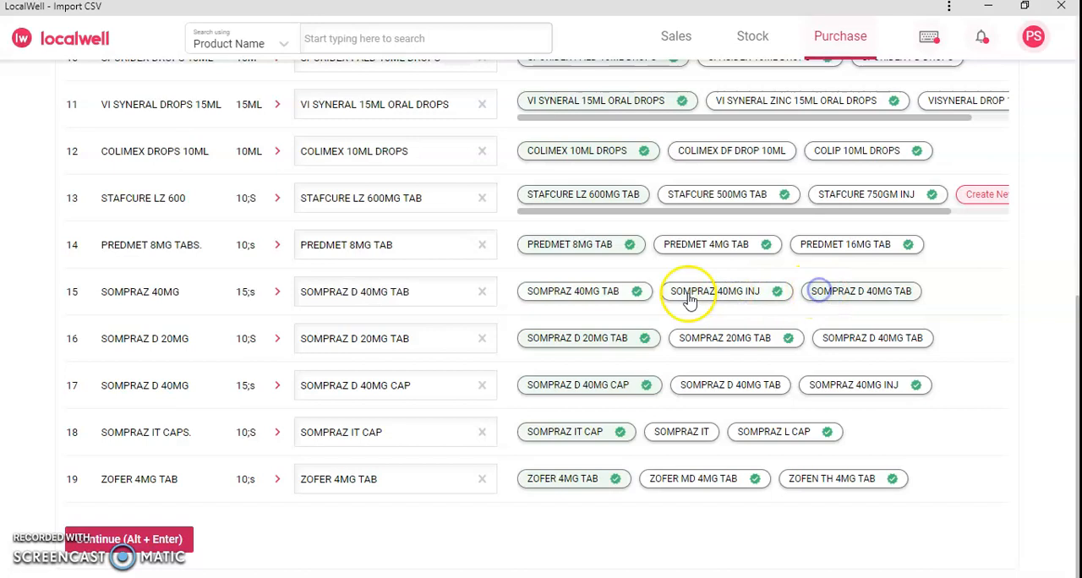
{"action": "left_click", "coordinate": [582, 294]}
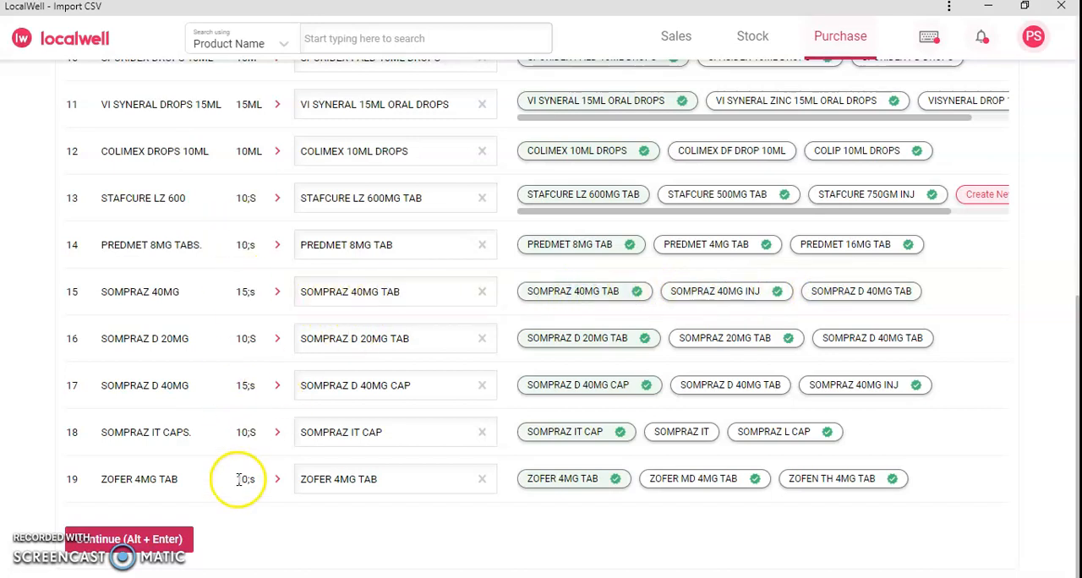
Step: Continue the import with the mapped products and mark the purchase as fully paid in cash
{"action": "left_click", "coordinate": [114, 541]}
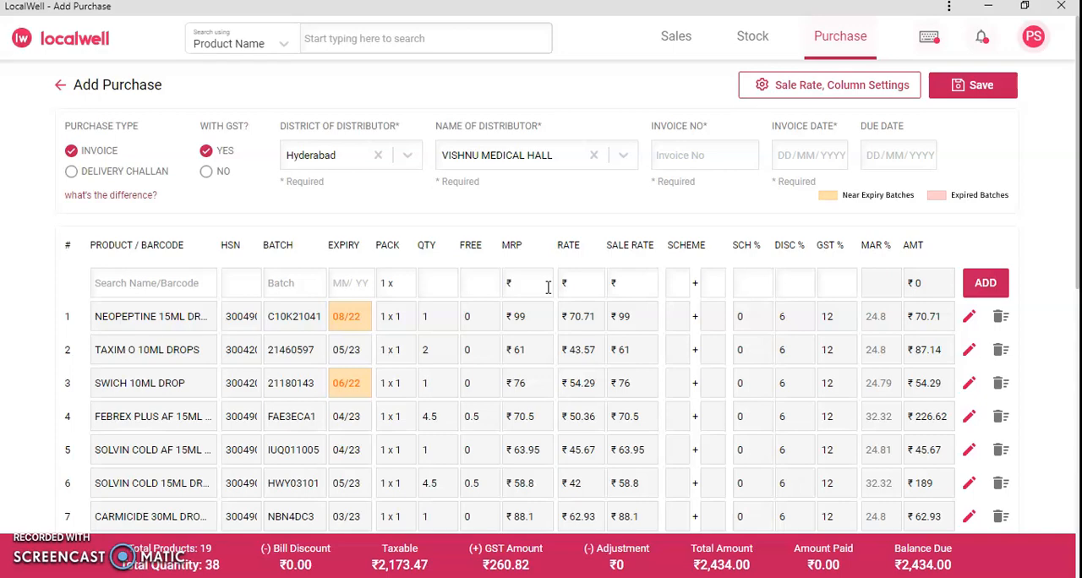
{"action": "scroll", "coordinate": [724, 357], "scroll_direction": "down", "scroll_amount": 3}
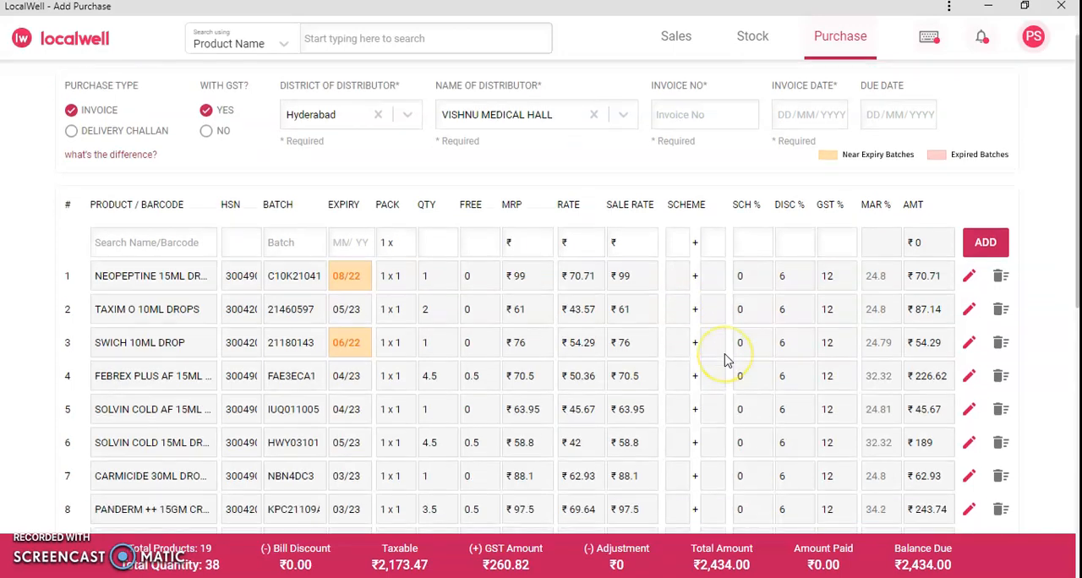
{"action": "scroll", "coordinate": [724, 358], "scroll_direction": "down", "scroll_amount": 5}
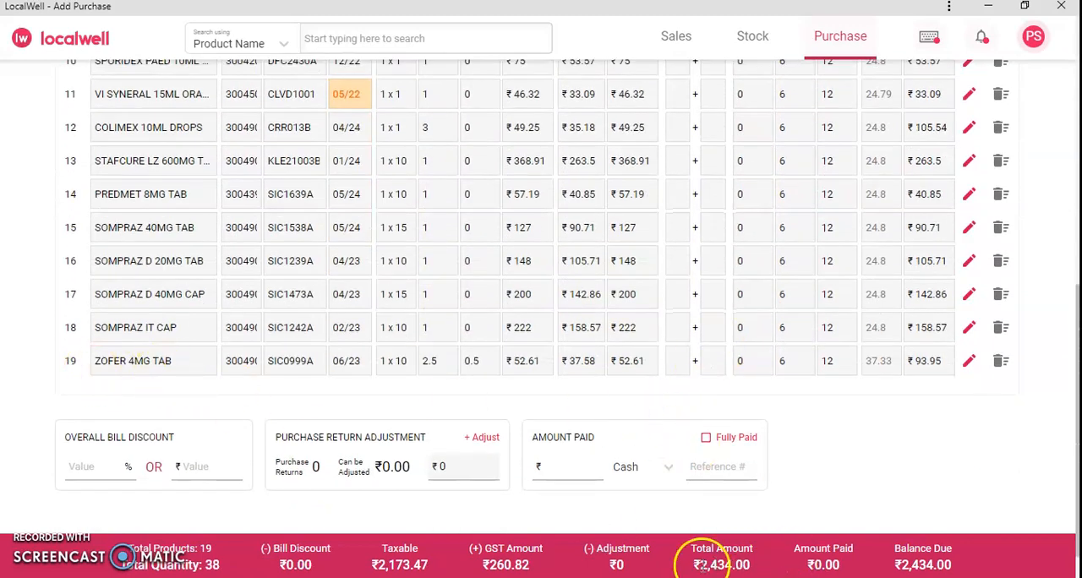
{"action": "left_click_drag", "start_coordinate": [686, 565], "coordinate": [754, 568]}
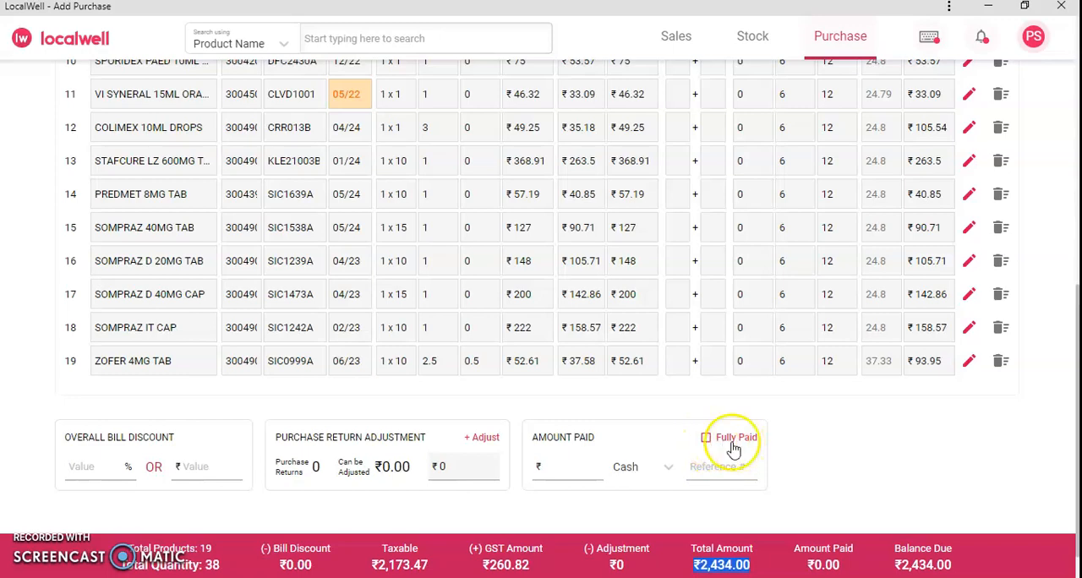
{"action": "left_click", "coordinate": [706, 439]}
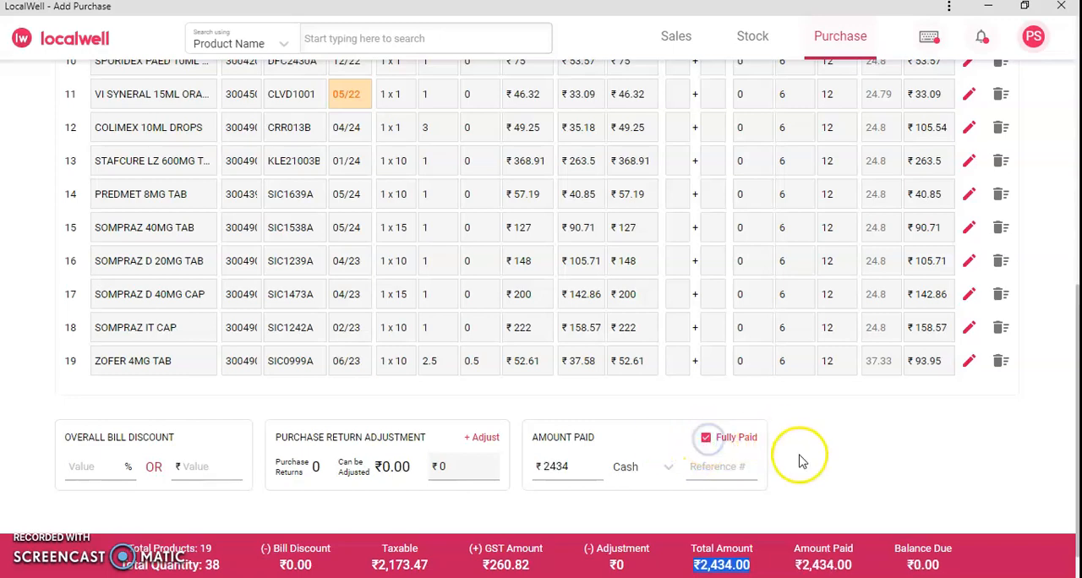
Step: Enter 125425 as the purchase's invoice number
{"action": "scroll", "coordinate": [799, 454], "scroll_direction": "up", "scroll_amount": 6}
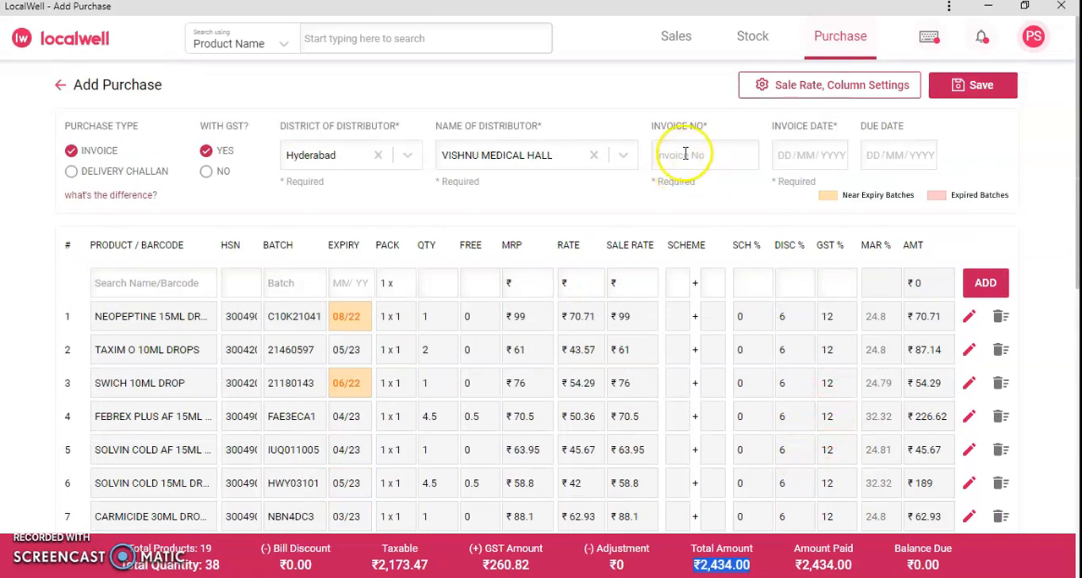
{"action": "left_click", "coordinate": [685, 153]}
{"action": "type", "text": "1254"}
{"action": "left_click", "coordinate": [694, 154]}
{"action": "left_click", "coordinate": [700, 154]}
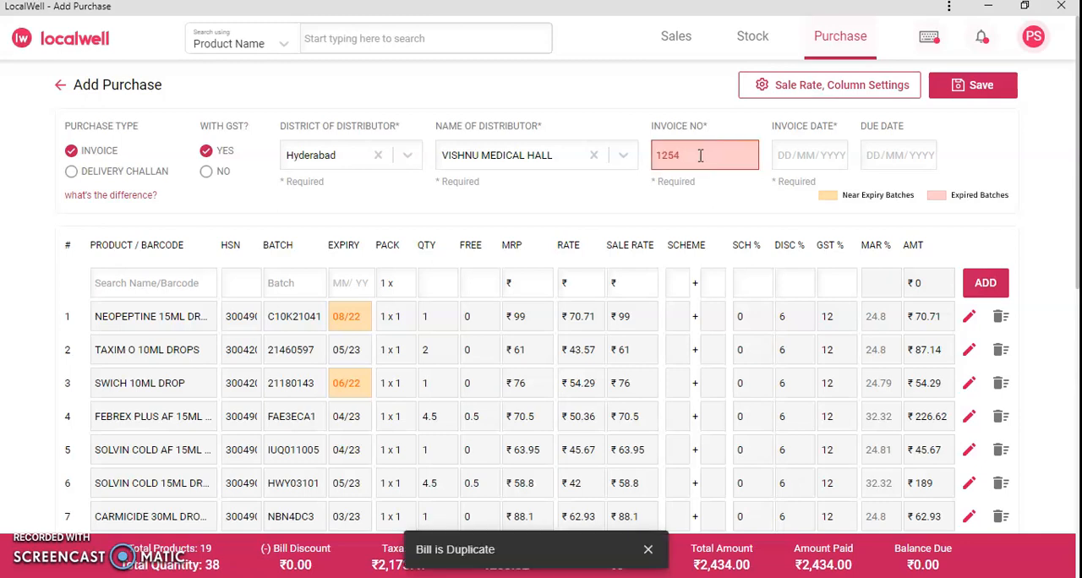
{"action": "type", "text": "425"}
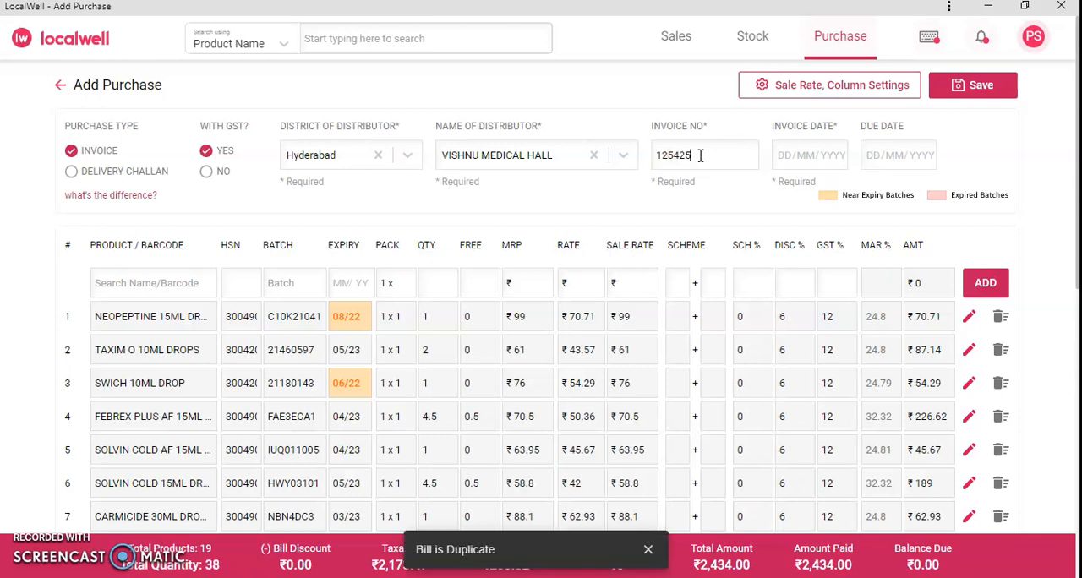
Step: Set the invoice date to 22/03/2022 and save the purchase, ignoring all expiry warnings
{"action": "left_click", "coordinate": [784, 155]}
{"action": "type", "text": "22 / 03 / 2"}
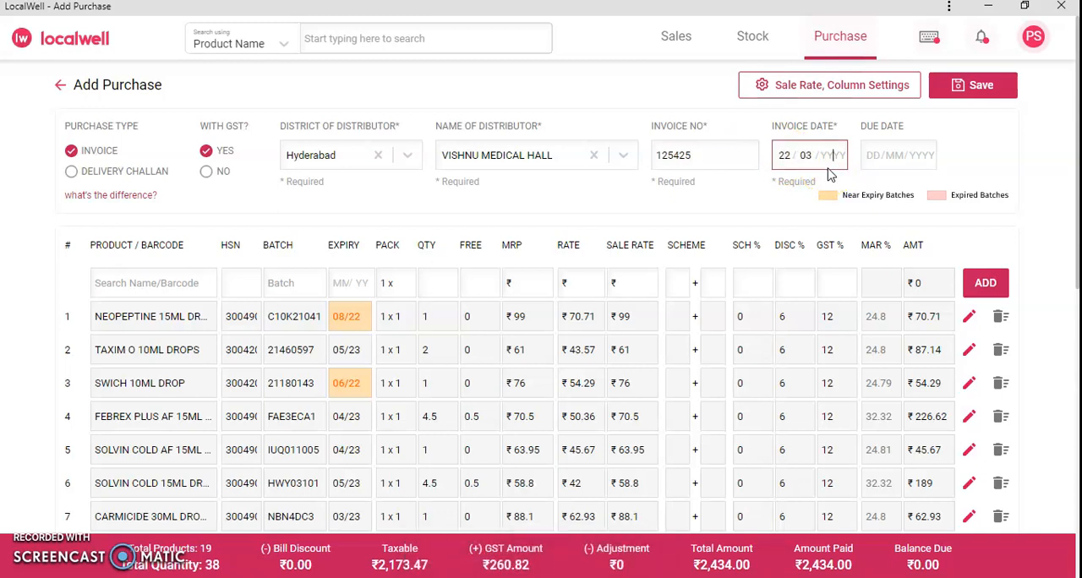
{"action": "type", "text": "022"}
{"action": "left_click", "coordinate": [987, 91]}
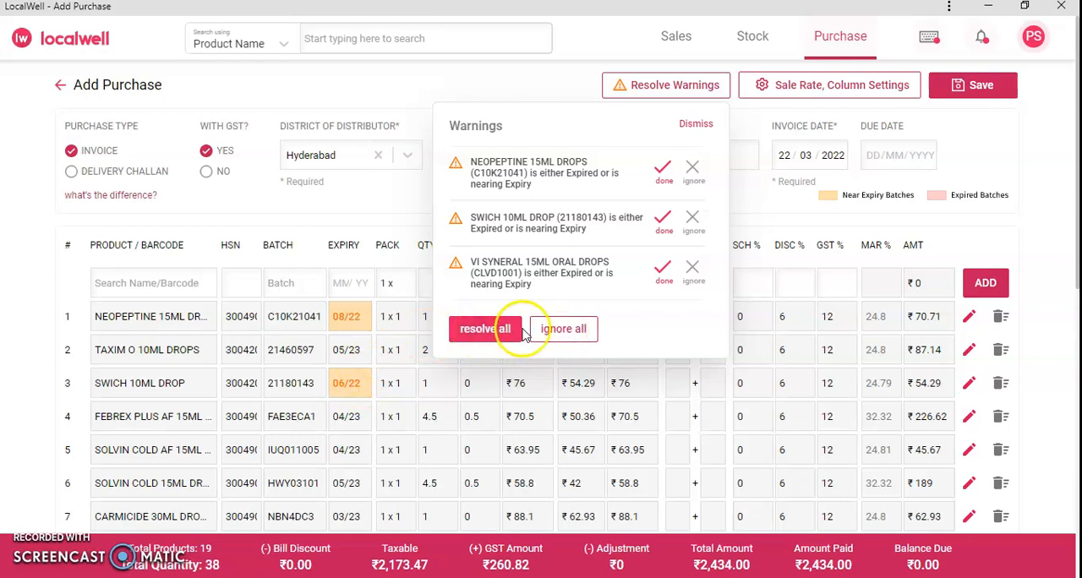
{"action": "left_click", "coordinate": [558, 333]}
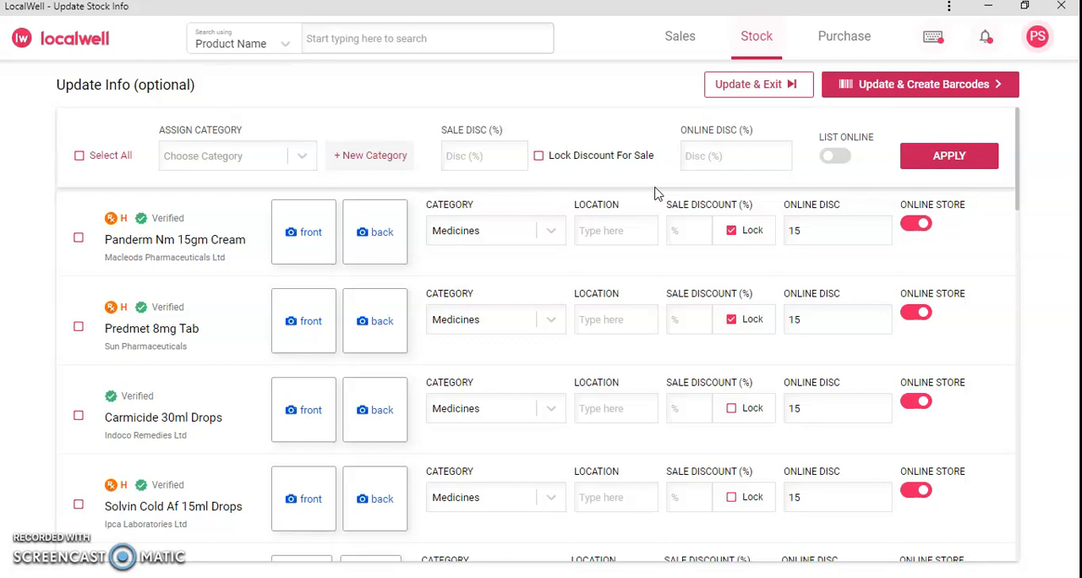
Step: Select all imported products and choose Medicines as the category to assign
{"action": "left_click", "coordinate": [77, 159]}
{"action": "left_click", "coordinate": [300, 158]}
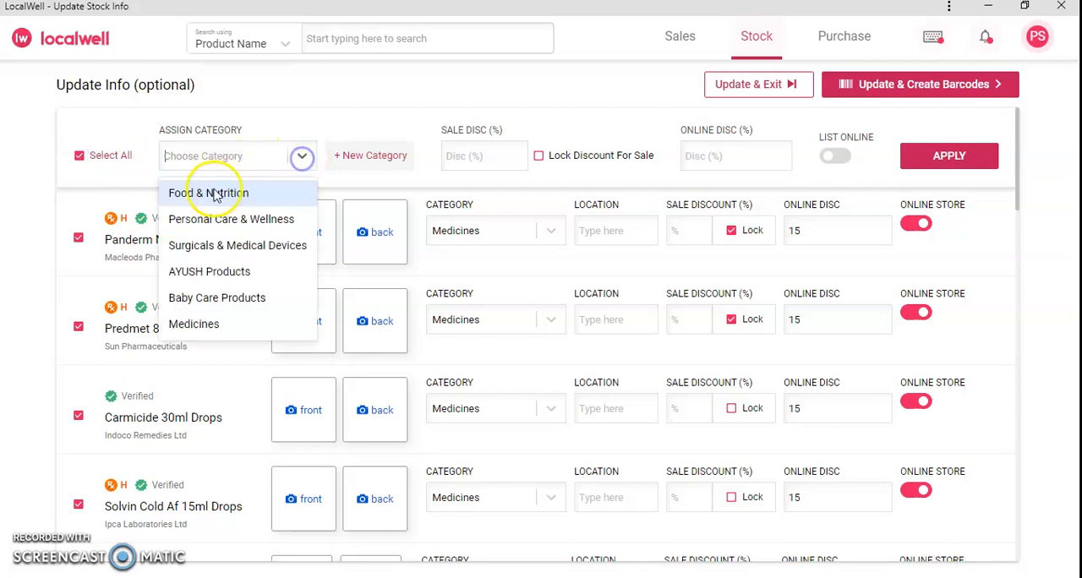
{"action": "left_click", "coordinate": [200, 326]}
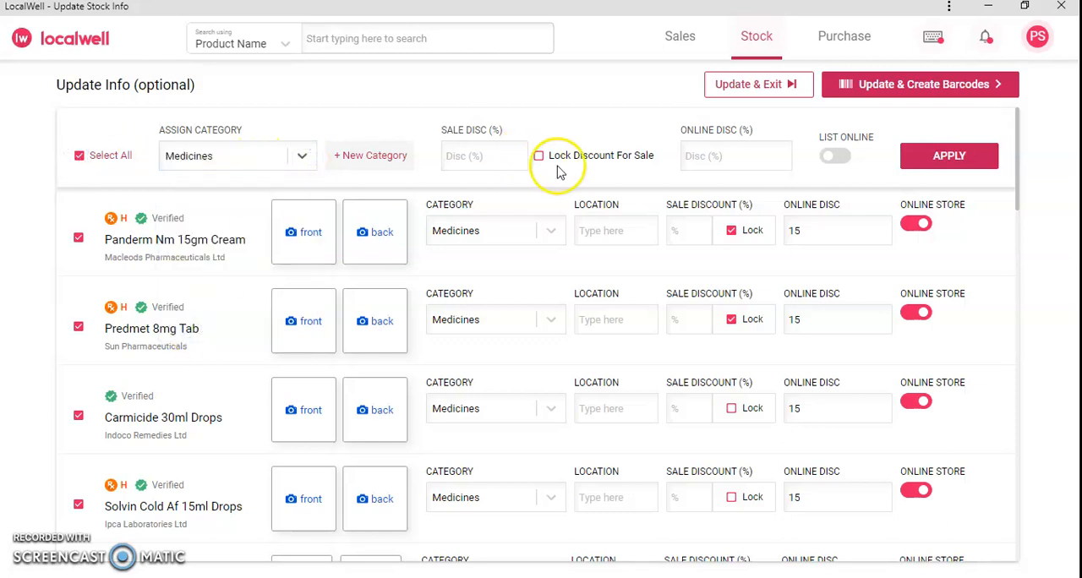
Step: Apply a 10% online discount and online listing to the selected products, and save the stock updates without creating barcodes
{"action": "left_click", "coordinate": [704, 151]}
{"action": "left_click", "coordinate": [724, 162]}
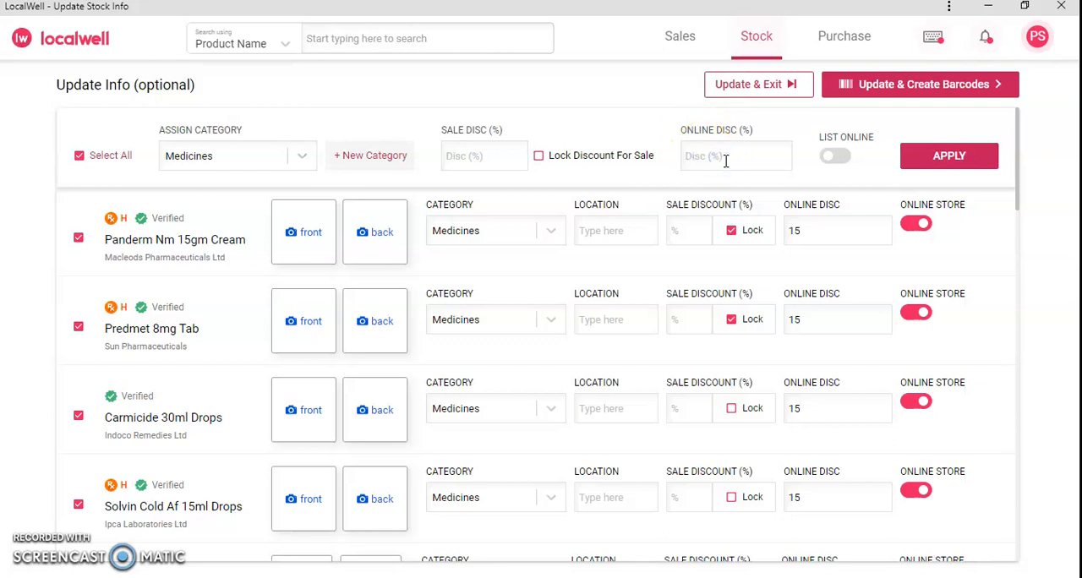
{"action": "type", "text": "10"}
{"action": "left_click", "coordinate": [836, 157]}
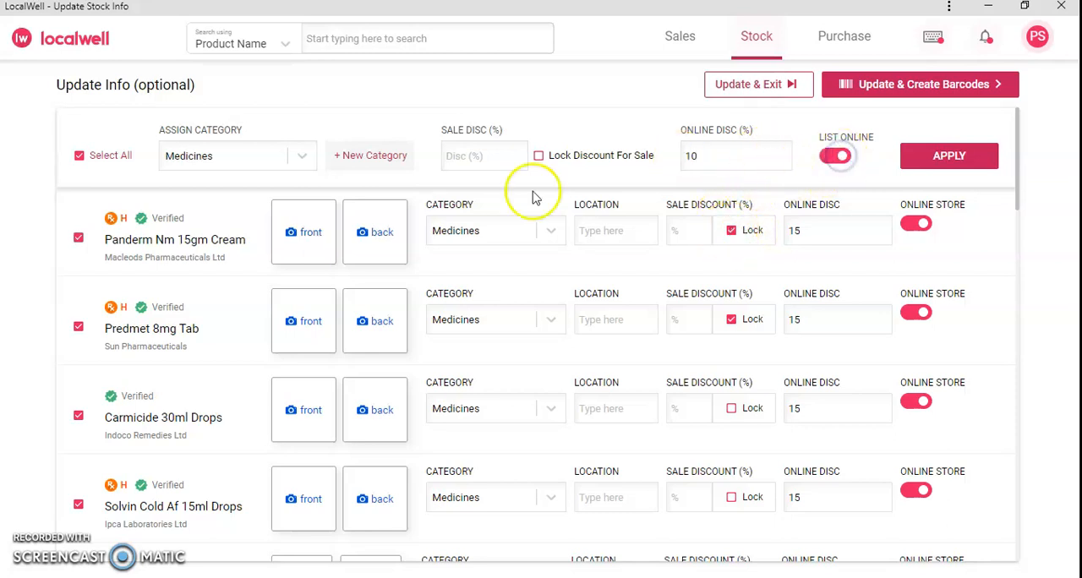
{"action": "left_click", "coordinate": [950, 157]}
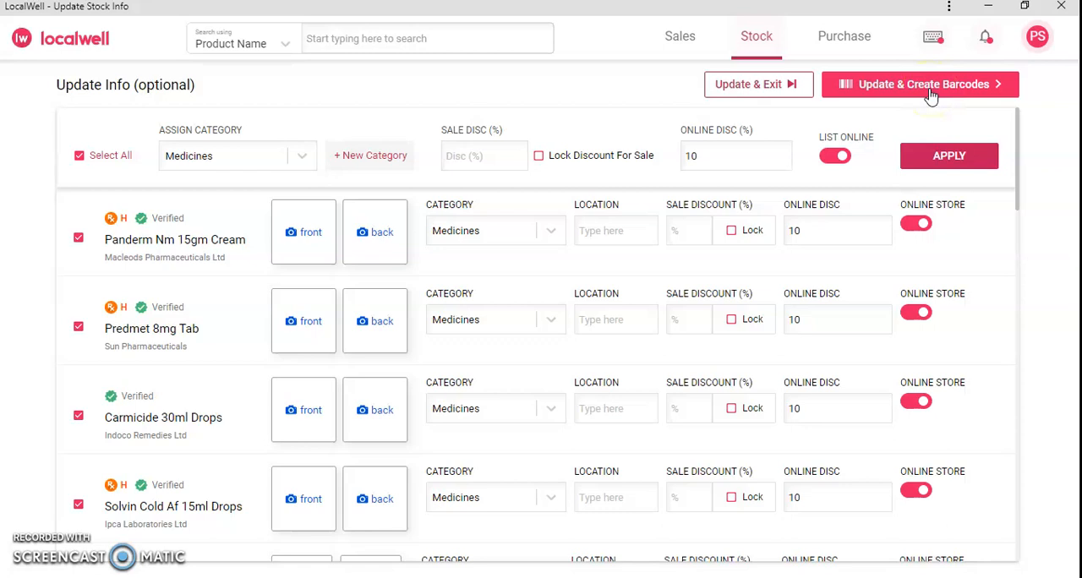
{"action": "left_click", "coordinate": [759, 90]}
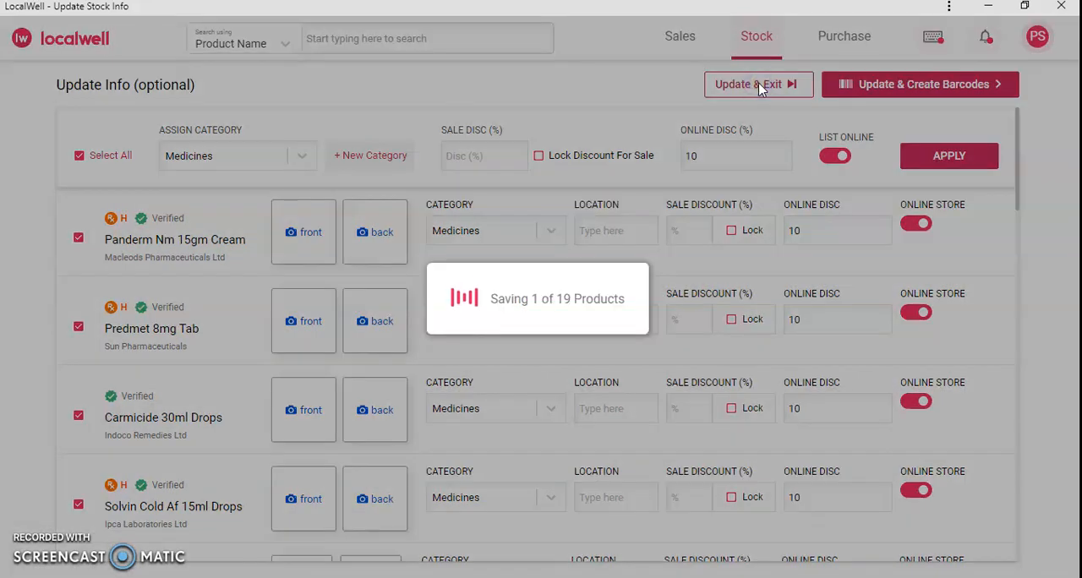